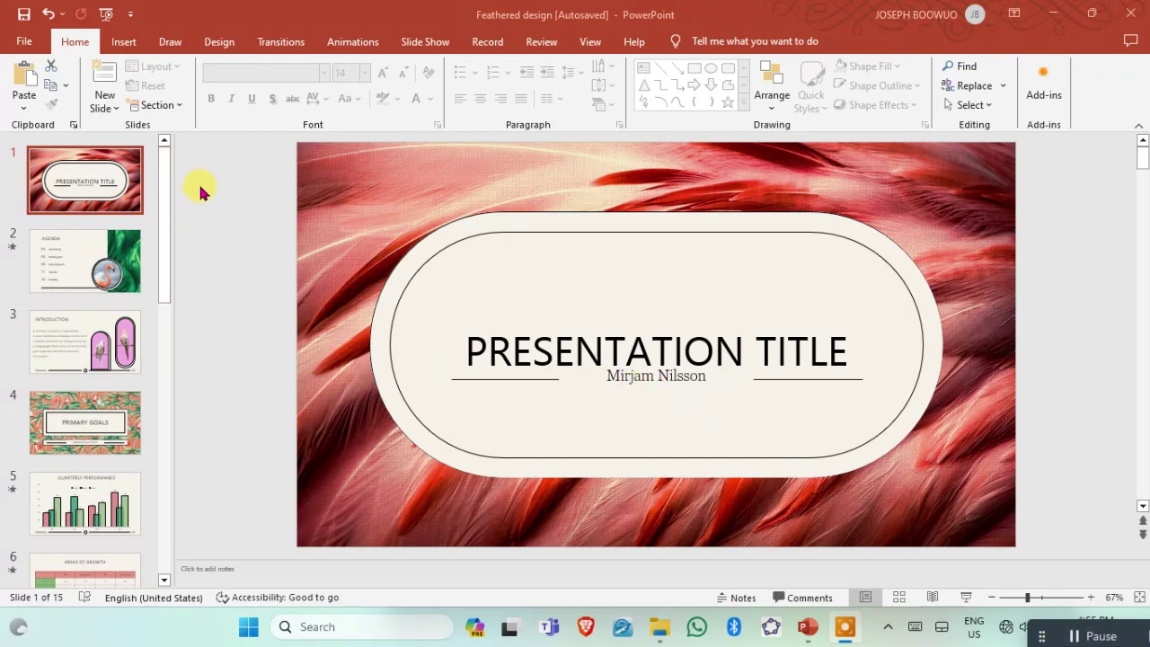
Step: Bring PowerPoint forward and step past the Agenda slide to slide 3, Introduction
left_click(103, 17)
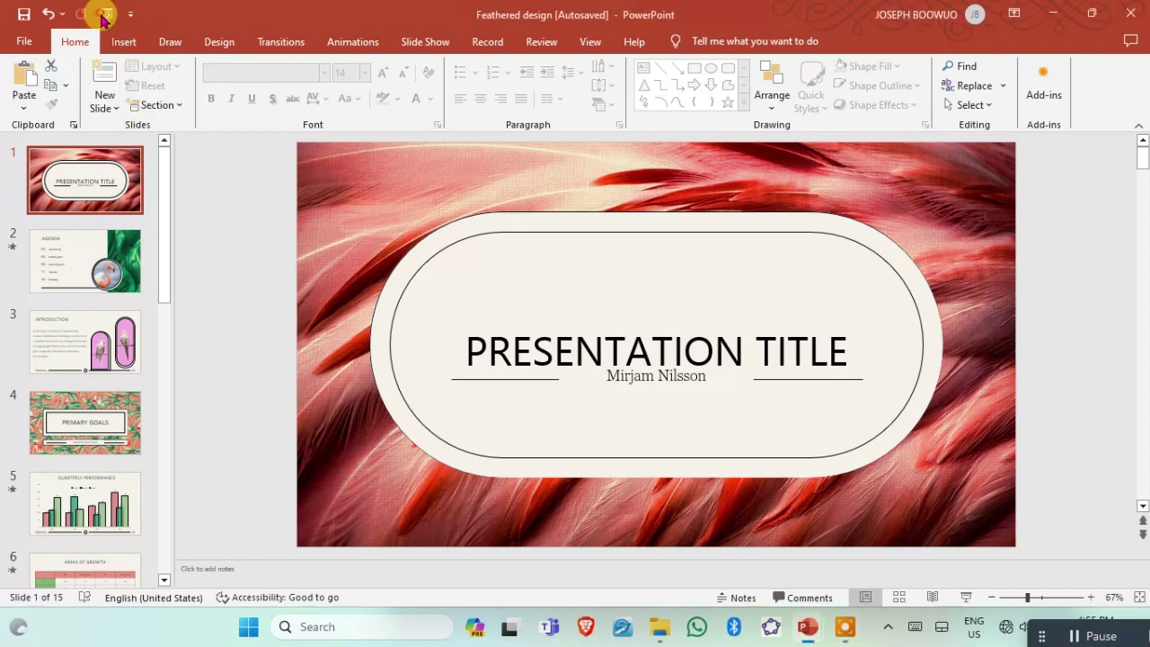
left_click(105, 16)
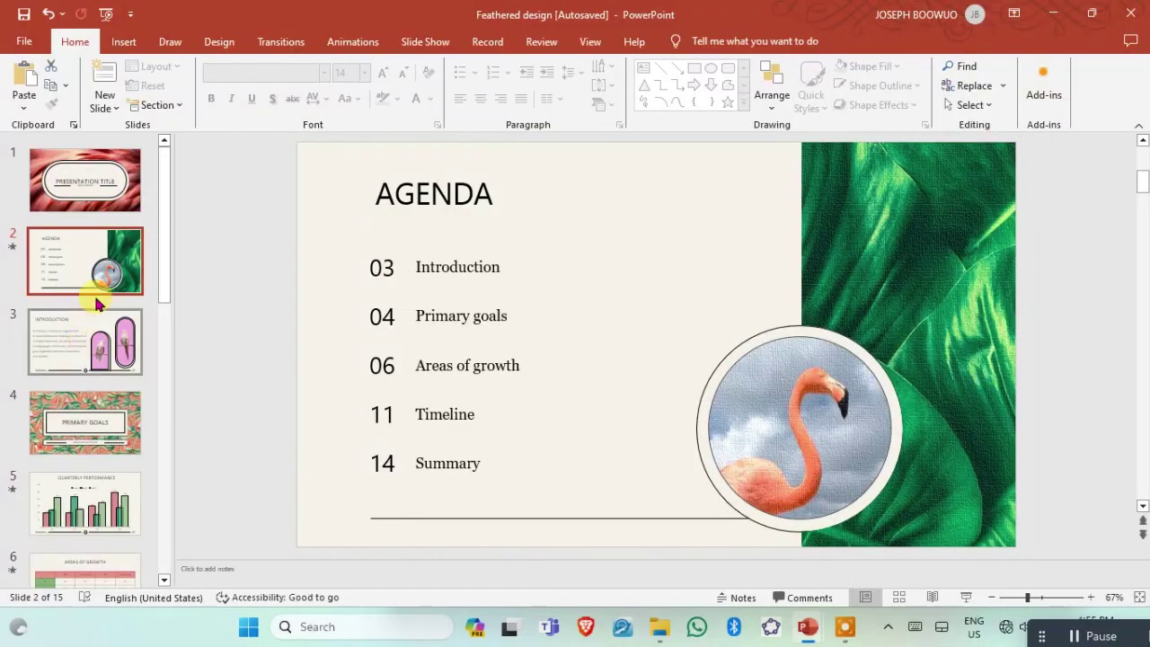
left_click(103, 274)
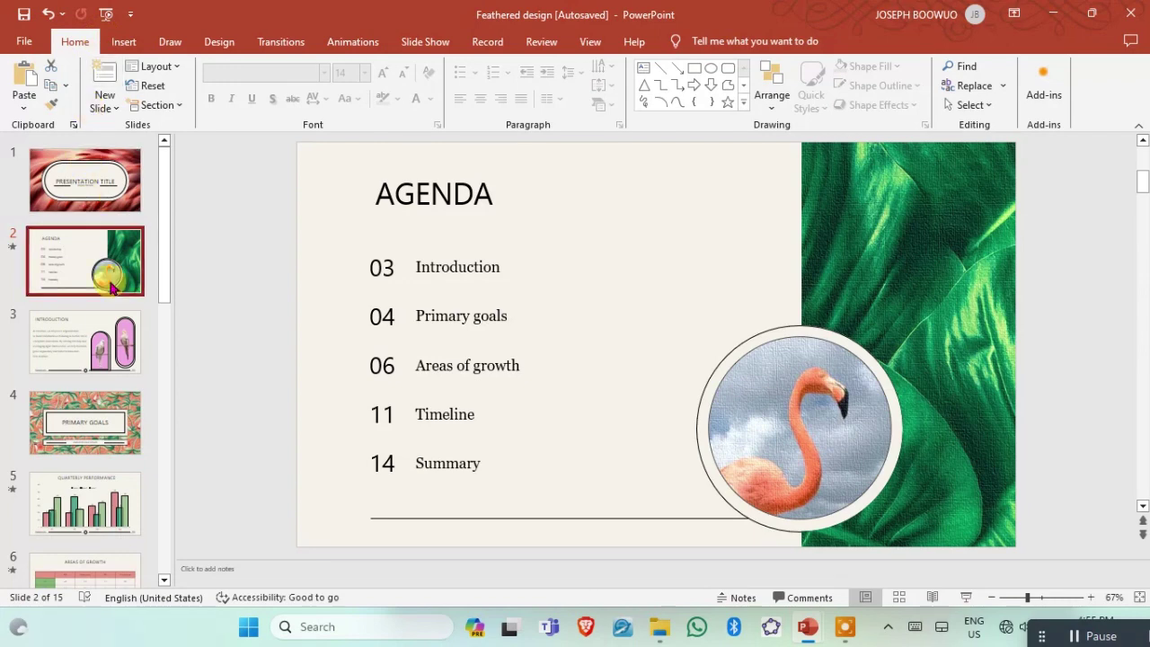
left_click(93, 328)
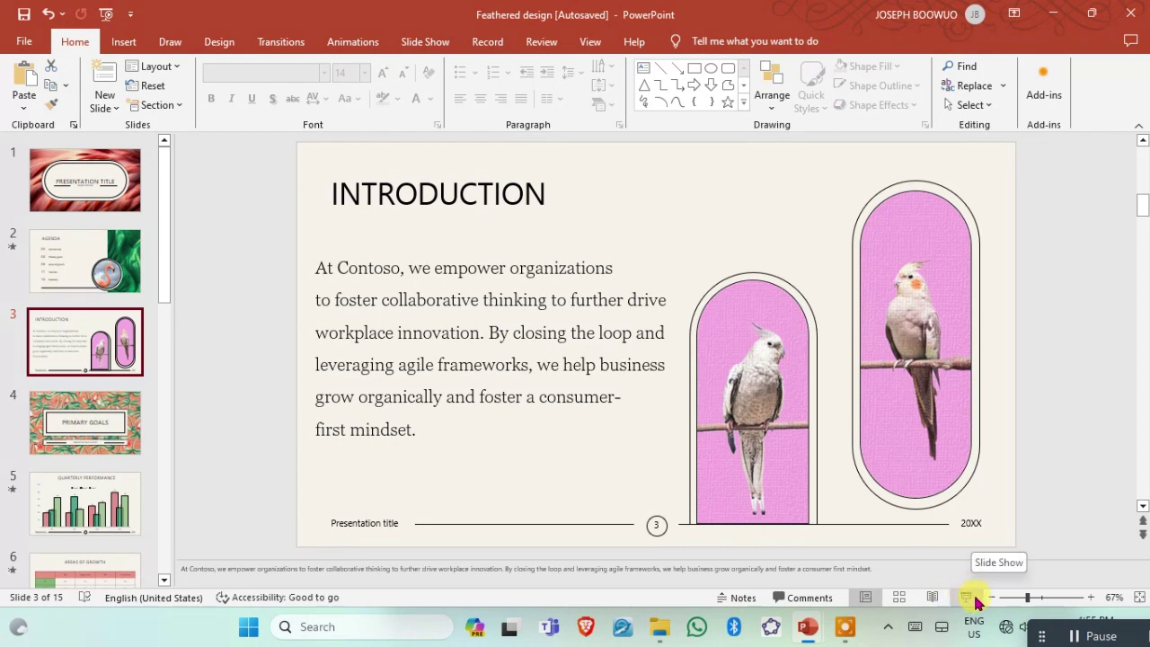
Step: Present from the Introduction slide to the Quarterly Performance chart with the Laser Pointer active
left_click(960, 599)
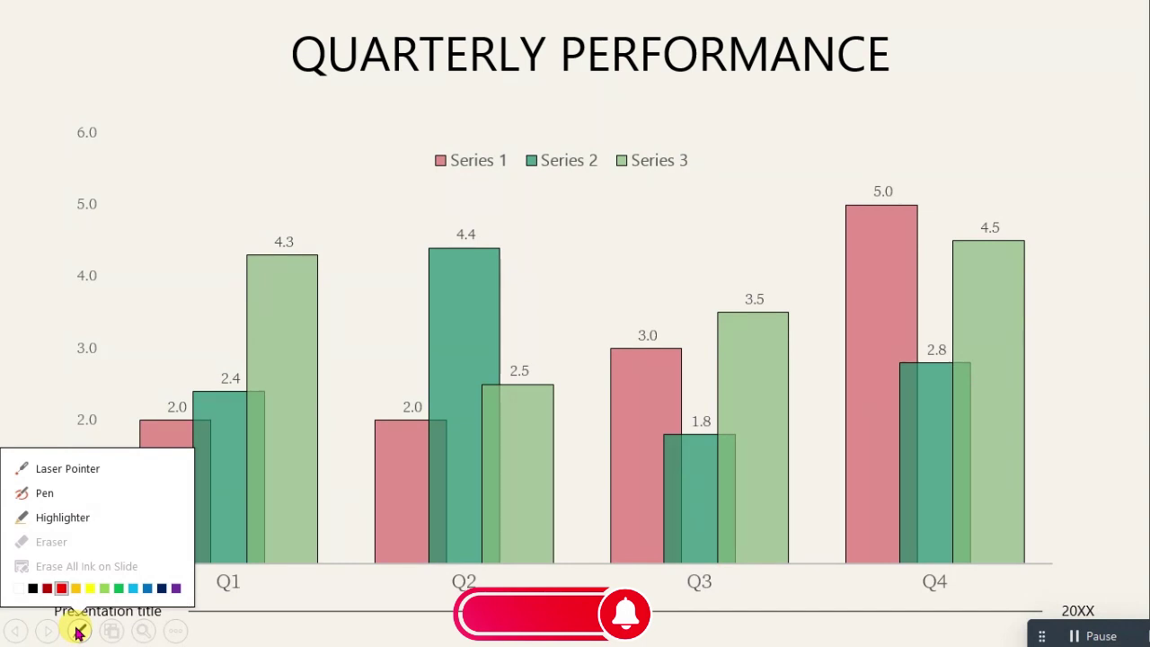
left_click(61, 468)
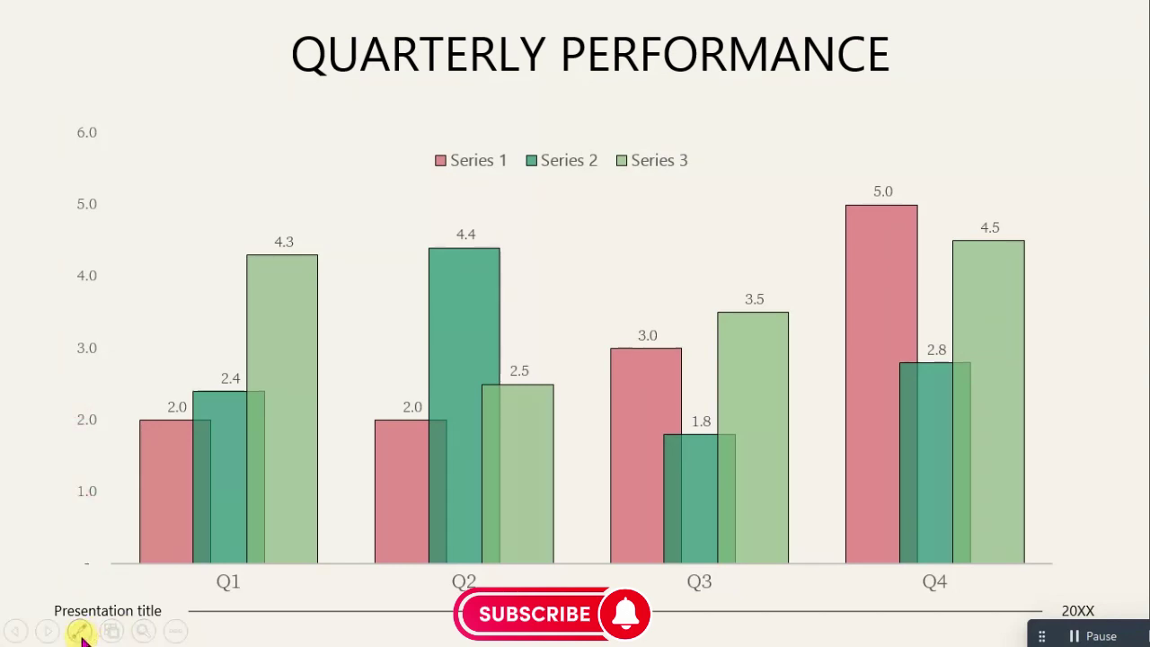
Step: Switch to the Pen and circle the 4.4 and 5.0 chart values in red ink
left_click(81, 633)
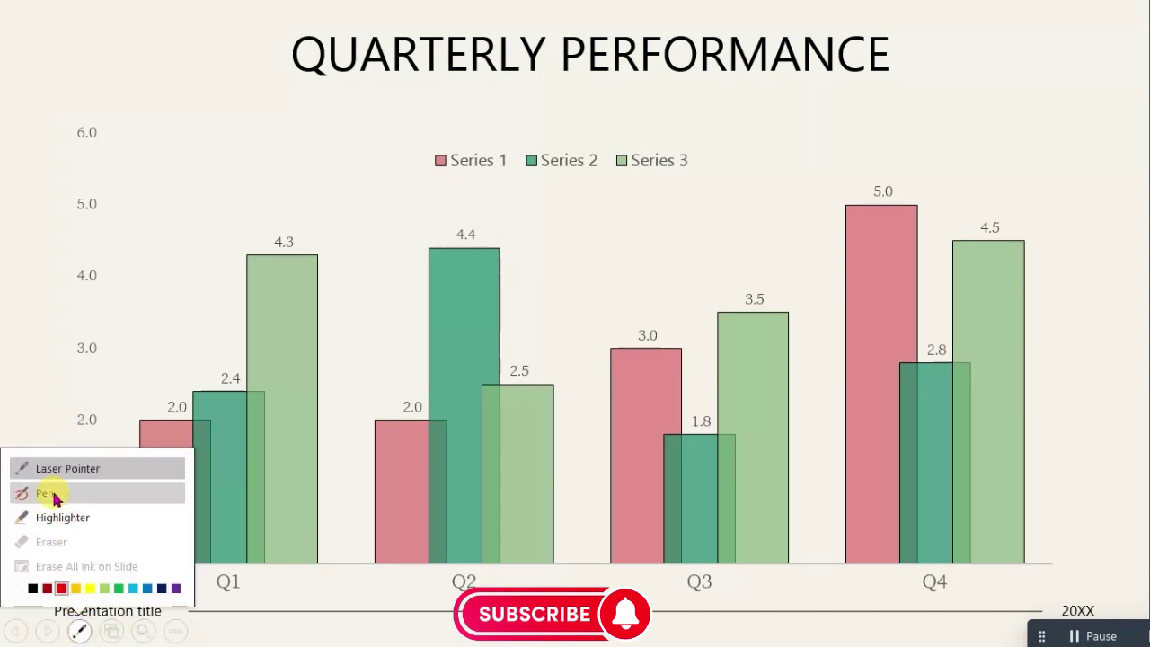
left_click(46, 490)
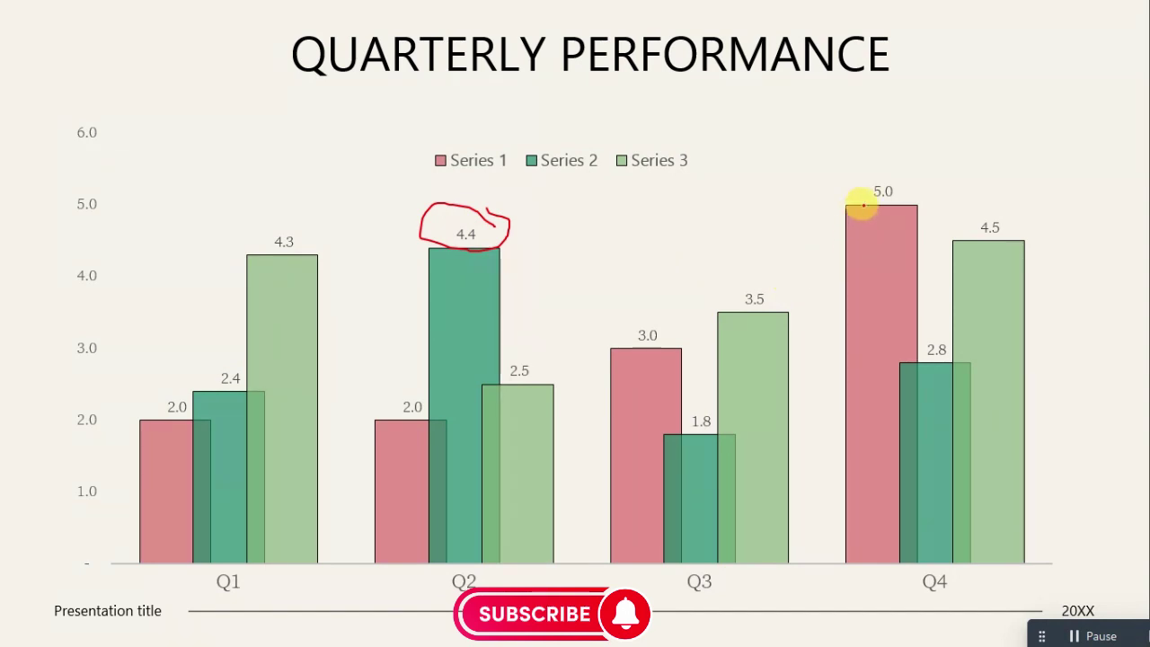
mouse_move(869, 195)
left_mouse_down()
mouse_move(913, 188)
mouse_move(854, 169)
mouse_move(846, 197)
mouse_move(898, 199)
left_mouse_up()
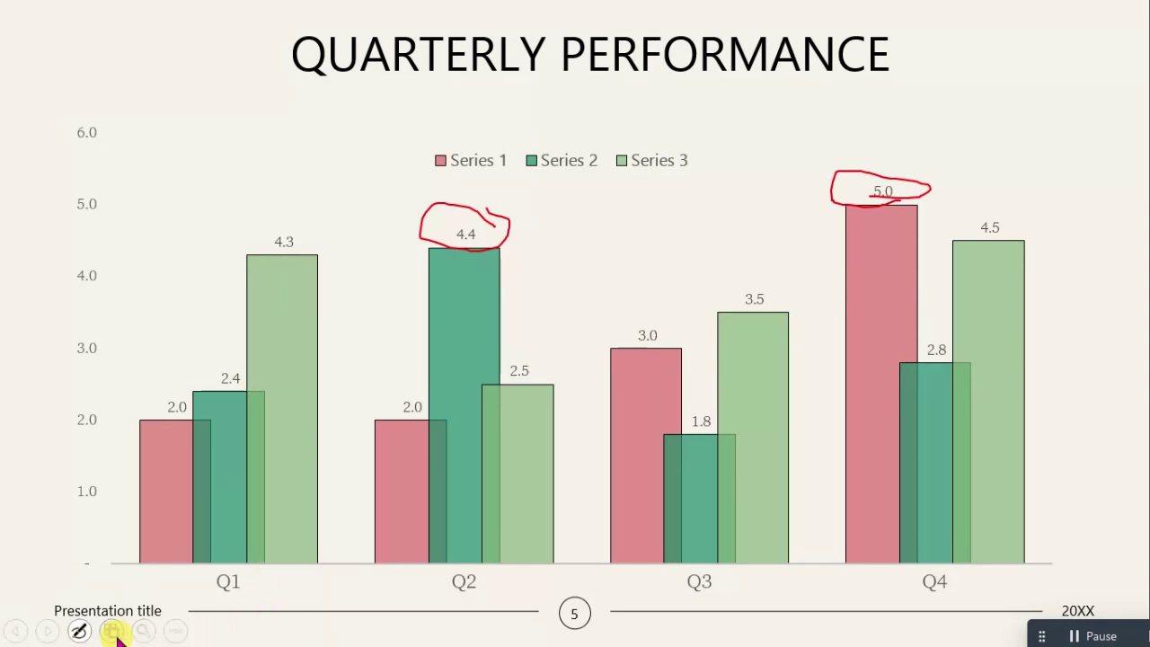
mouse_move(79, 632)
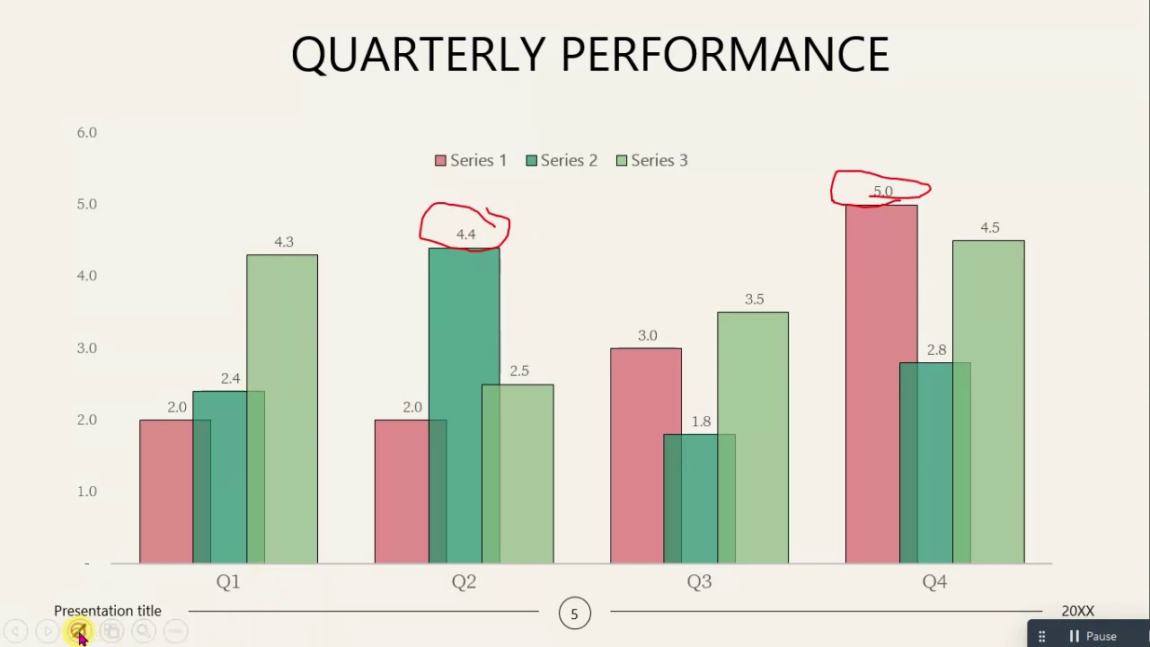
Step: Erase the red ink circles around 4.4 and 5.0, then turn the Eraser off
left_click(79, 632)
left_click(86, 500)
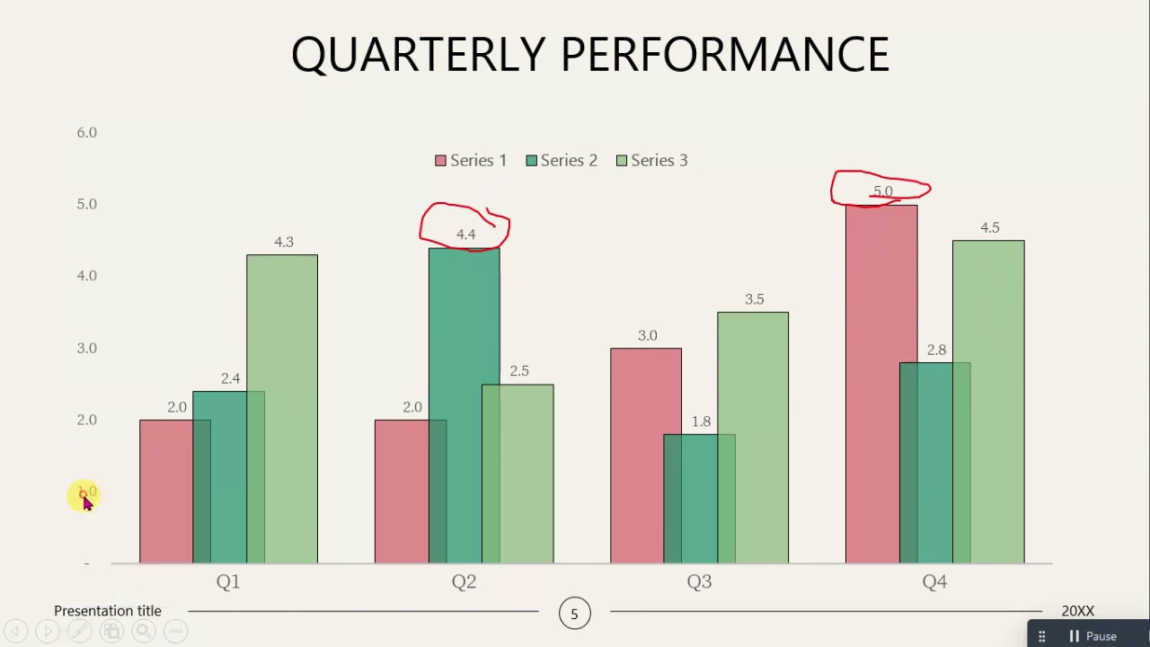
left_click(80, 631)
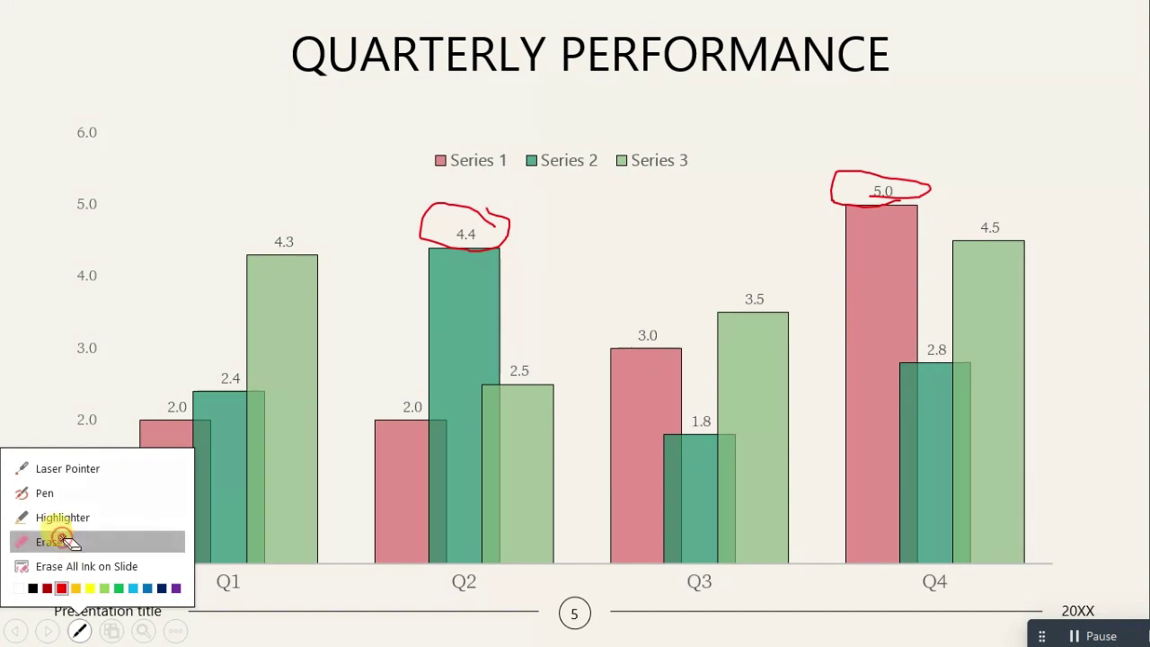
left_click(63, 543)
left_click(464, 203)
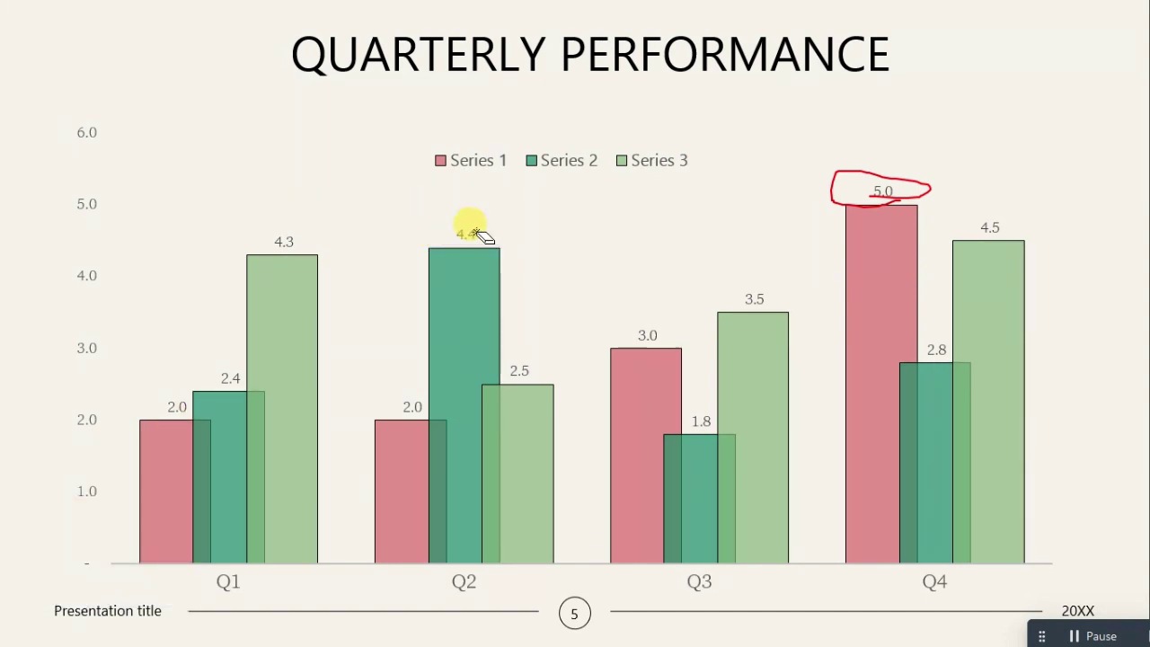
left_click(831, 190)
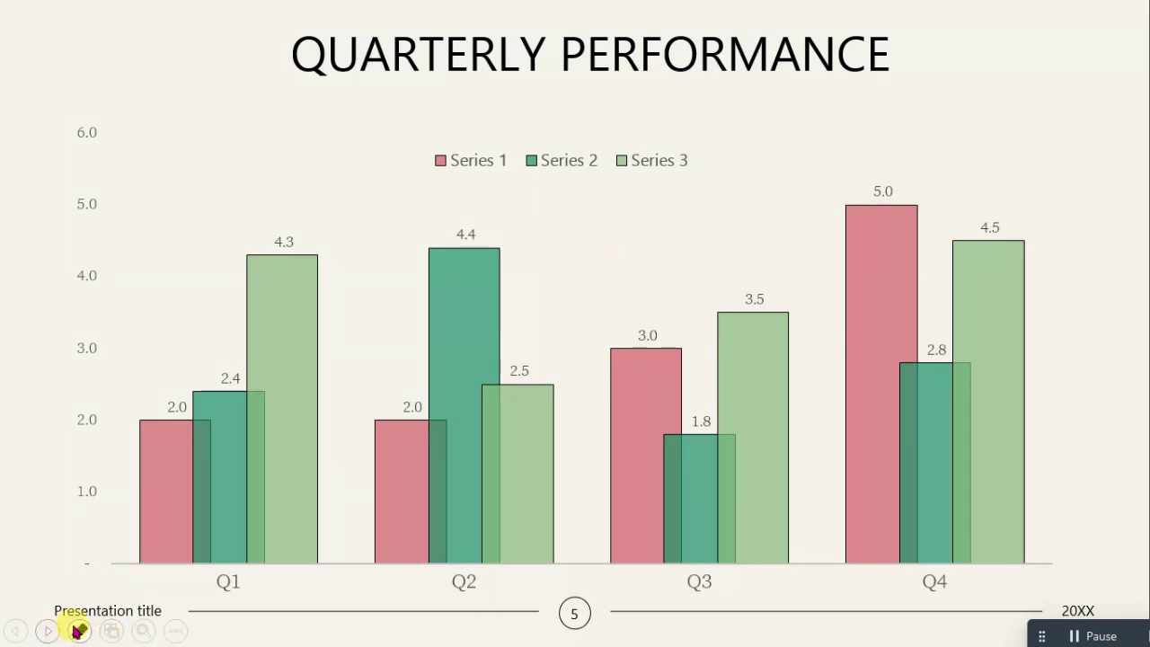
left_click(79, 631)
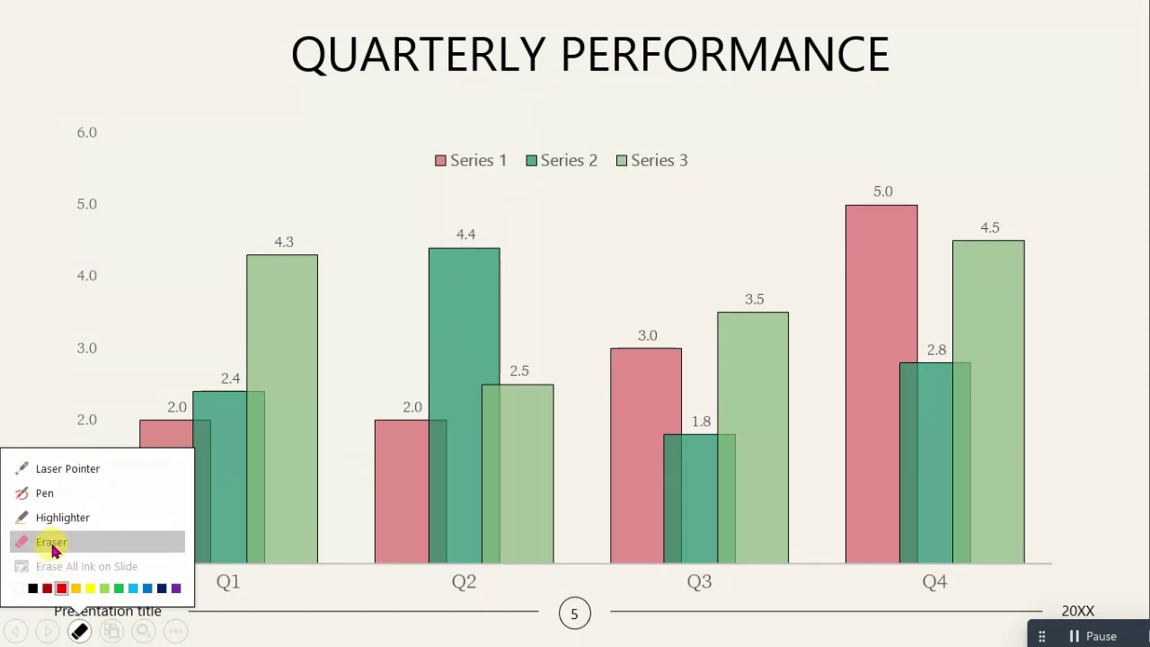
left_click(52, 543)
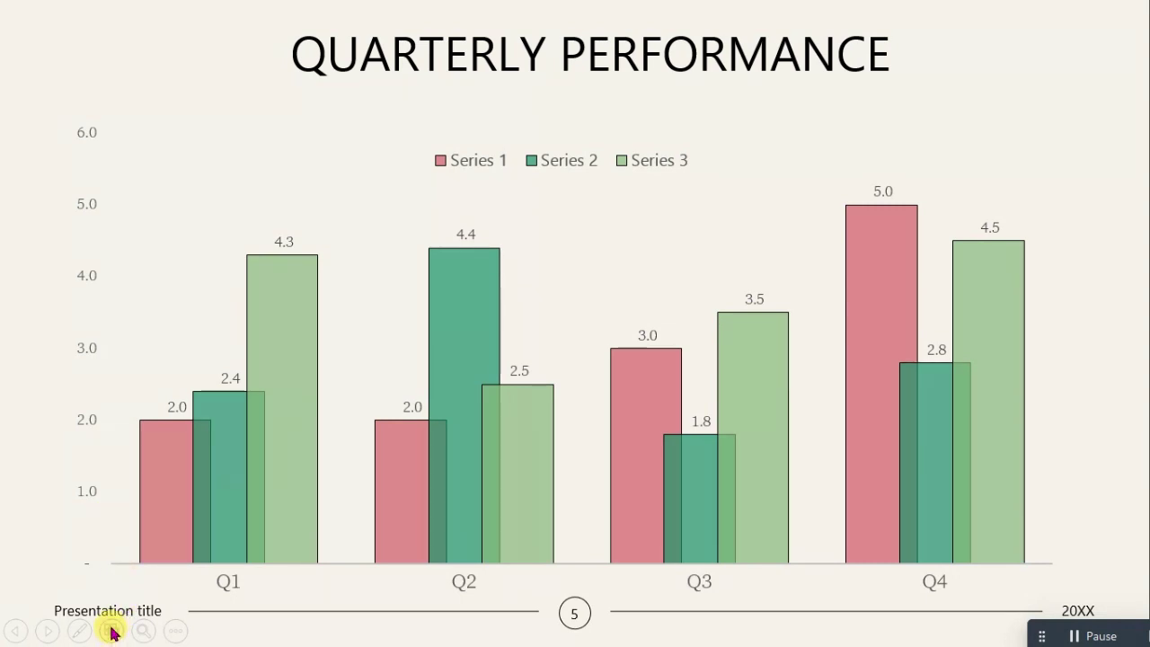
Step: Jump to slide 11, Timeline, from the See all slides grid
left_click(111, 632)
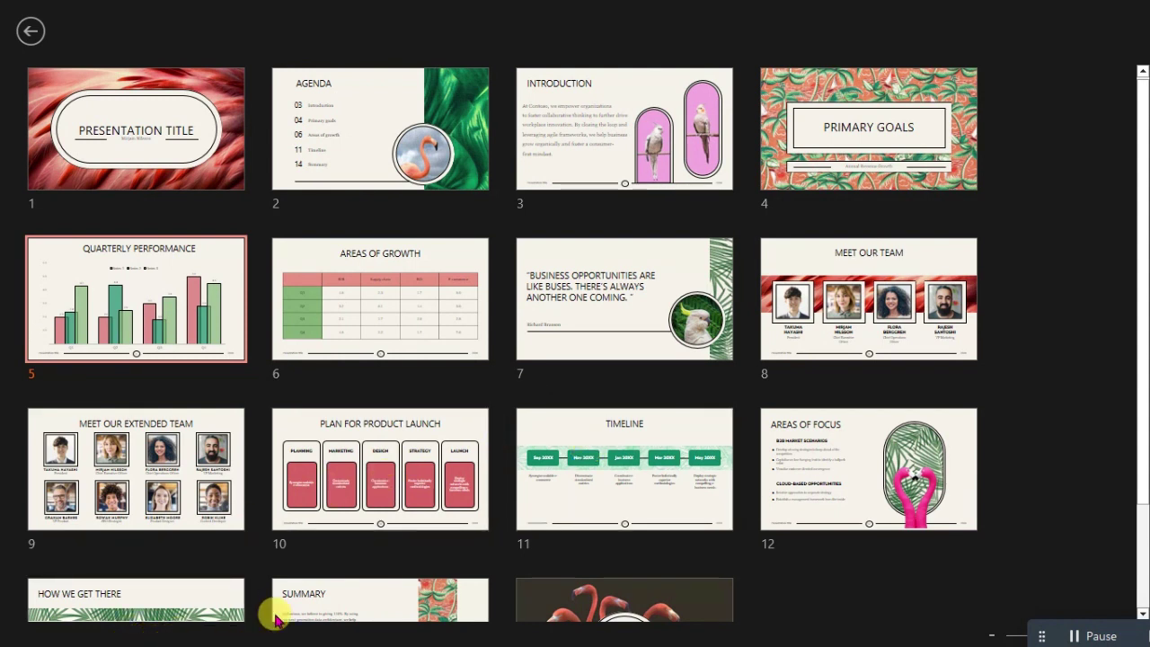
left_click(605, 452)
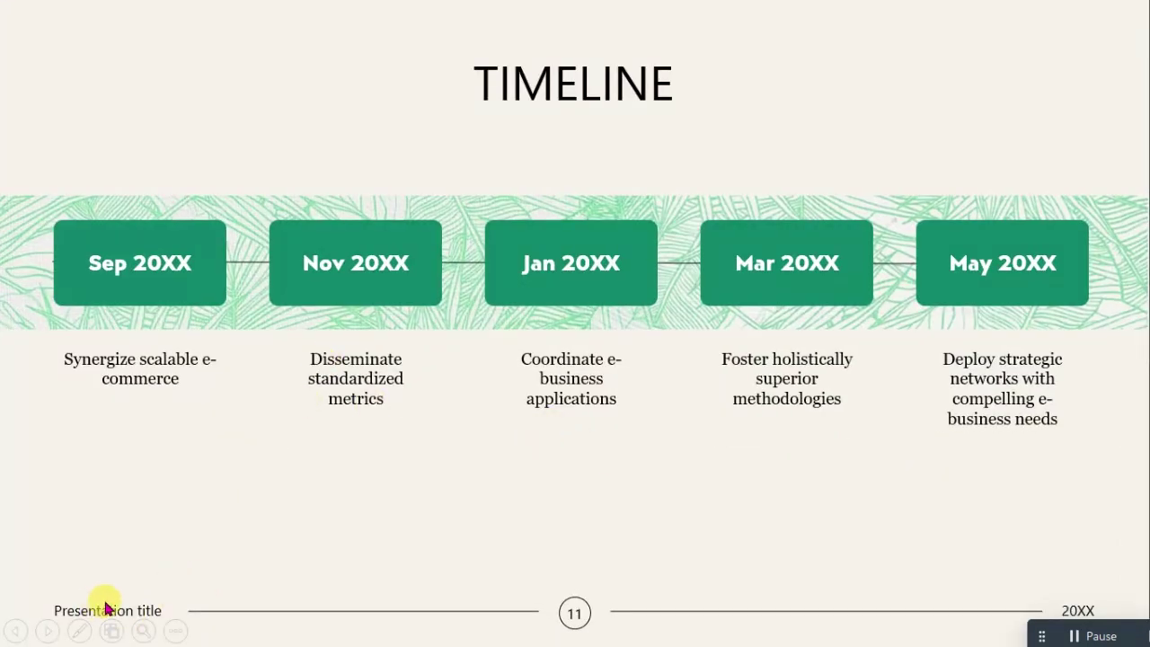
Step: Show the Windows taskbar during the slide show through the Screen options
left_click(159, 576)
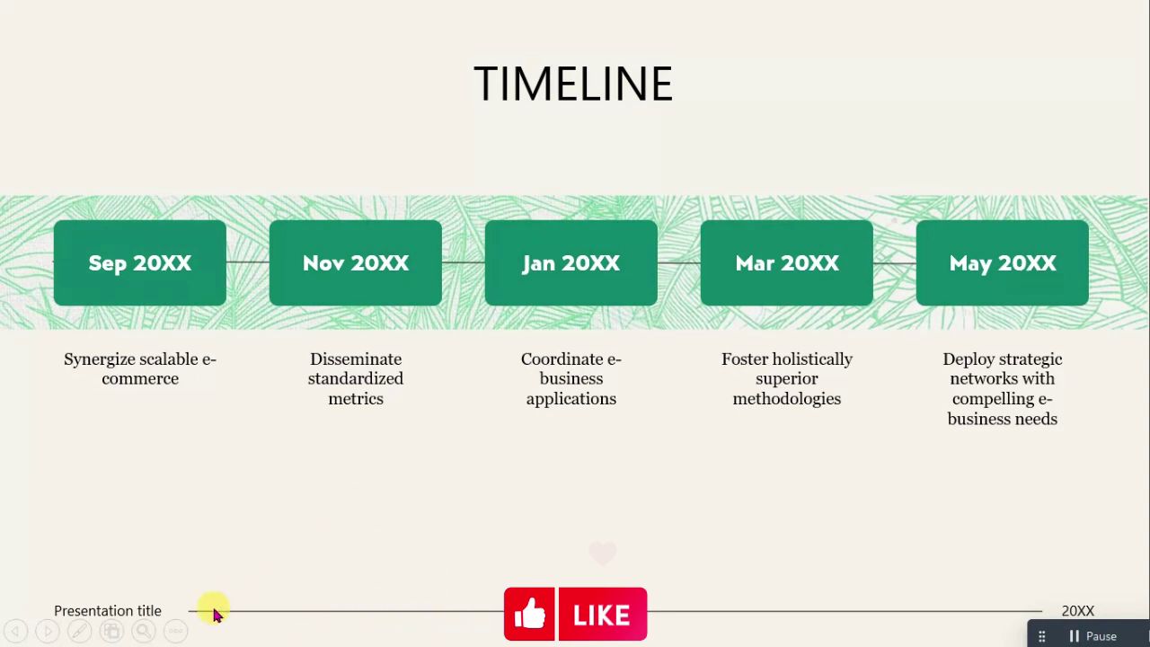
left_click(174, 631)
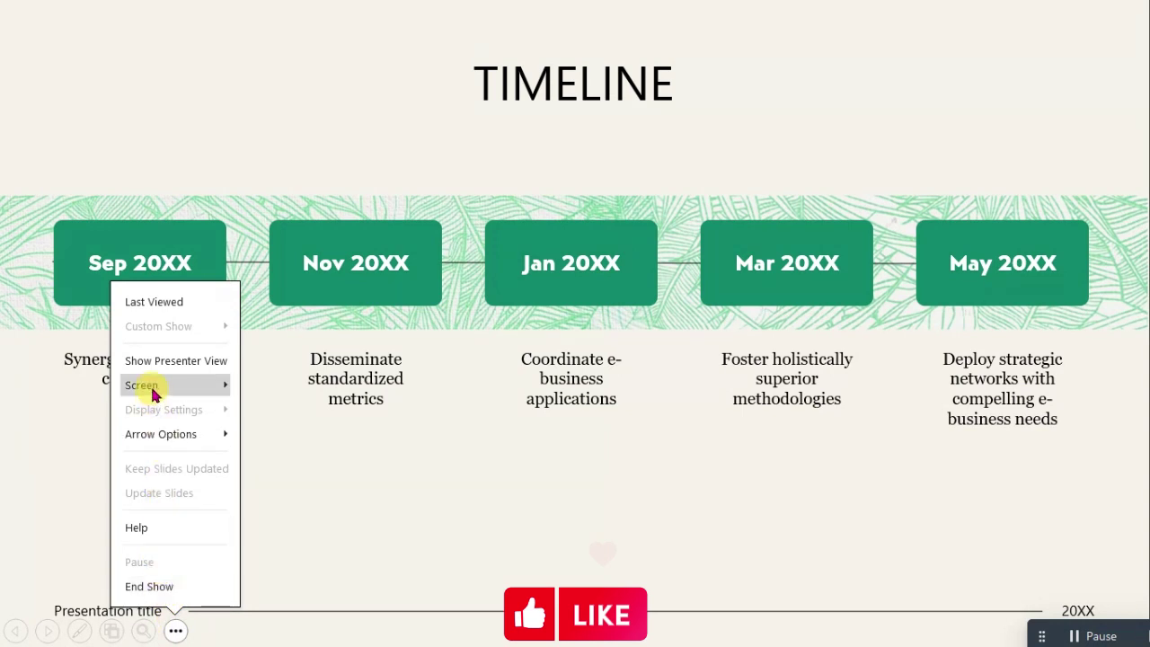
left_click(207, 392)
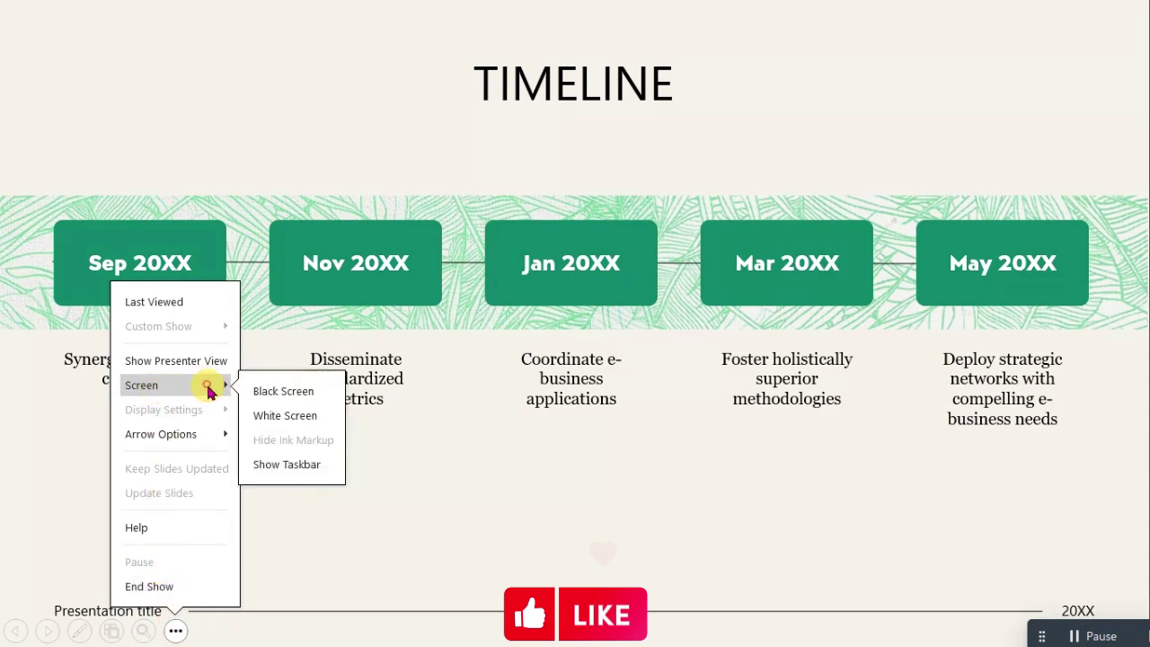
left_click(280, 465)
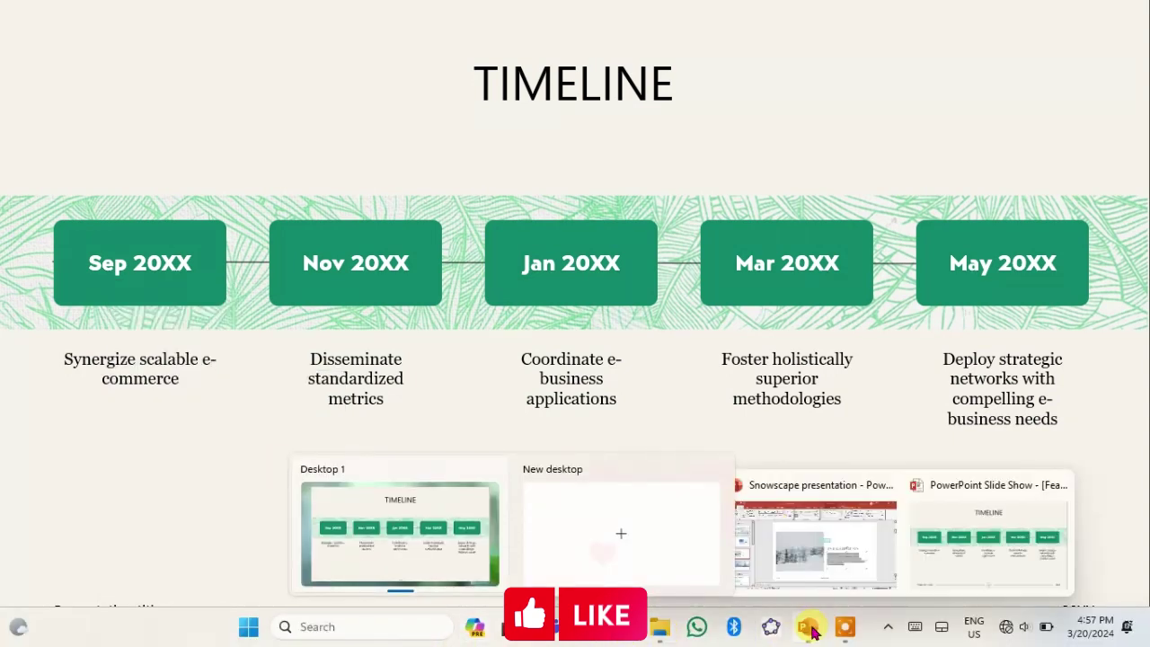
Step: Open the Music folder in File Explorer, then minimize it to return to Timeline
left_click(659, 626)
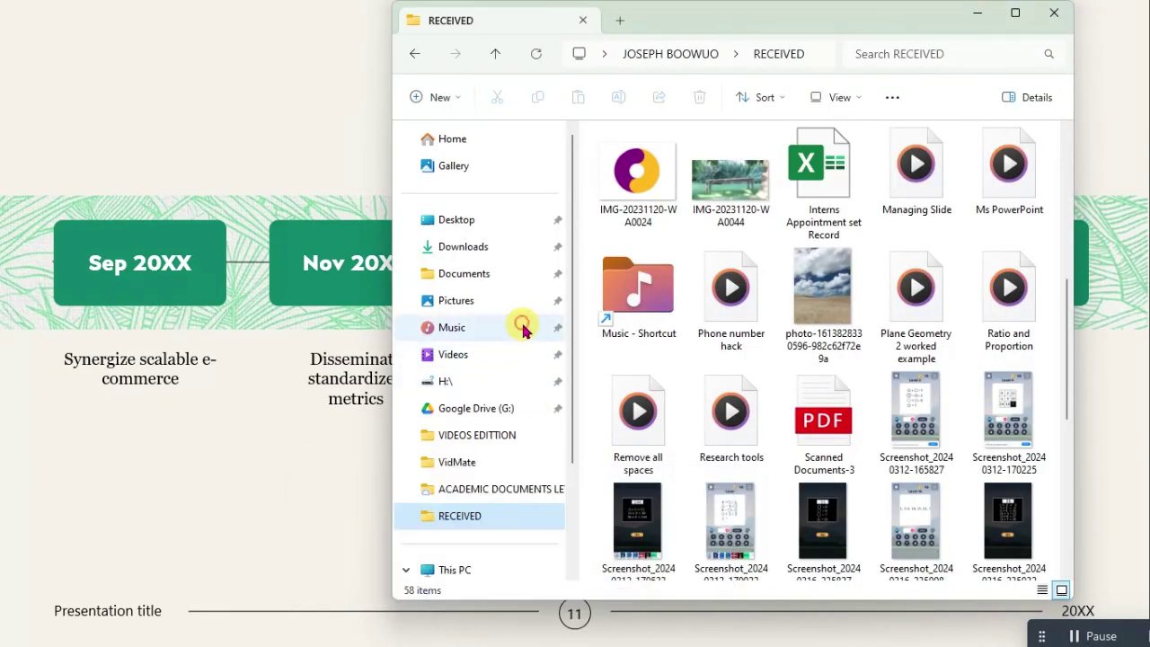
left_click(522, 329)
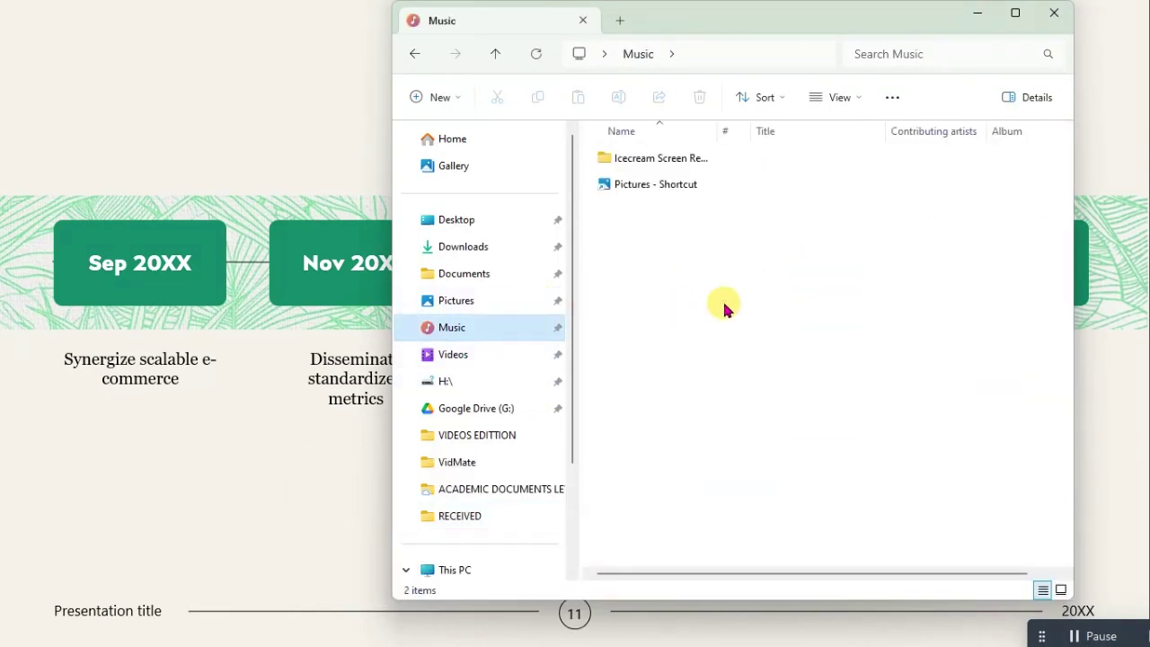
left_click(979, 13)
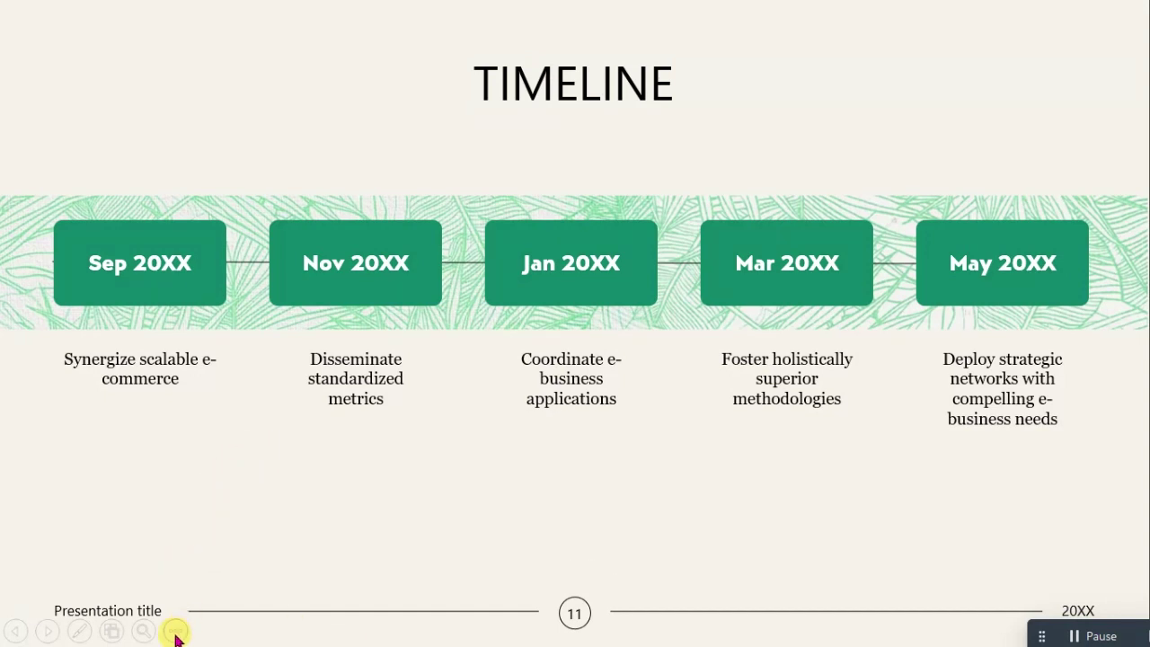
Step: Display the Screen submenu with Black Screen, White Screen and Show Taskbar over Timeline
left_click(176, 632)
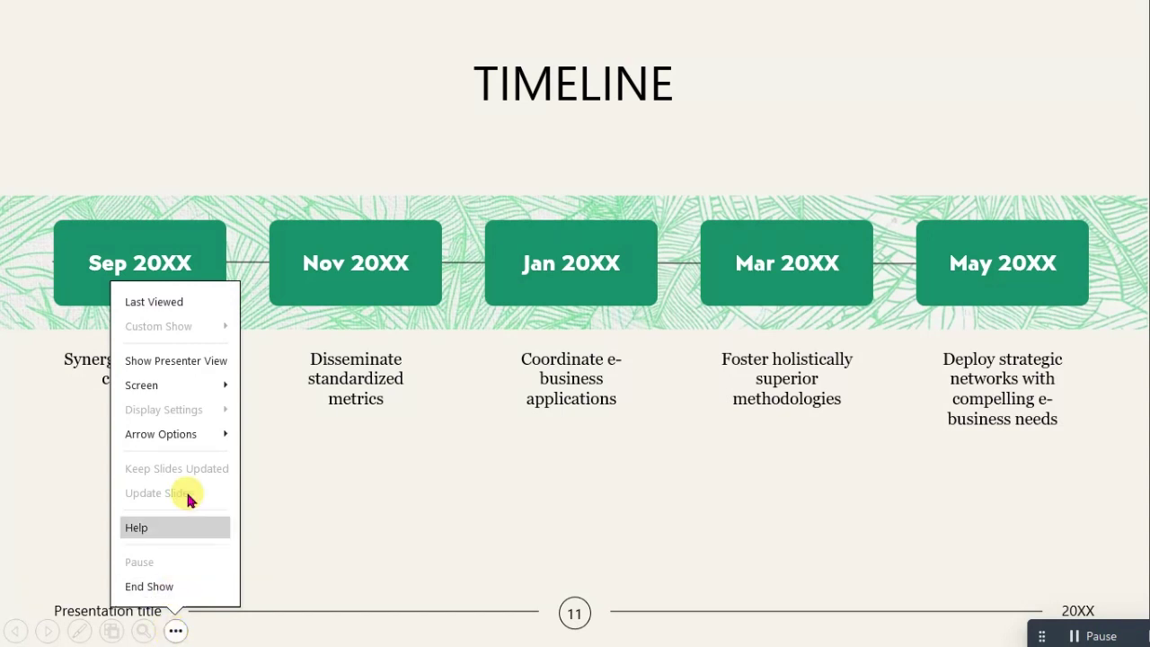
left_click(216, 385)
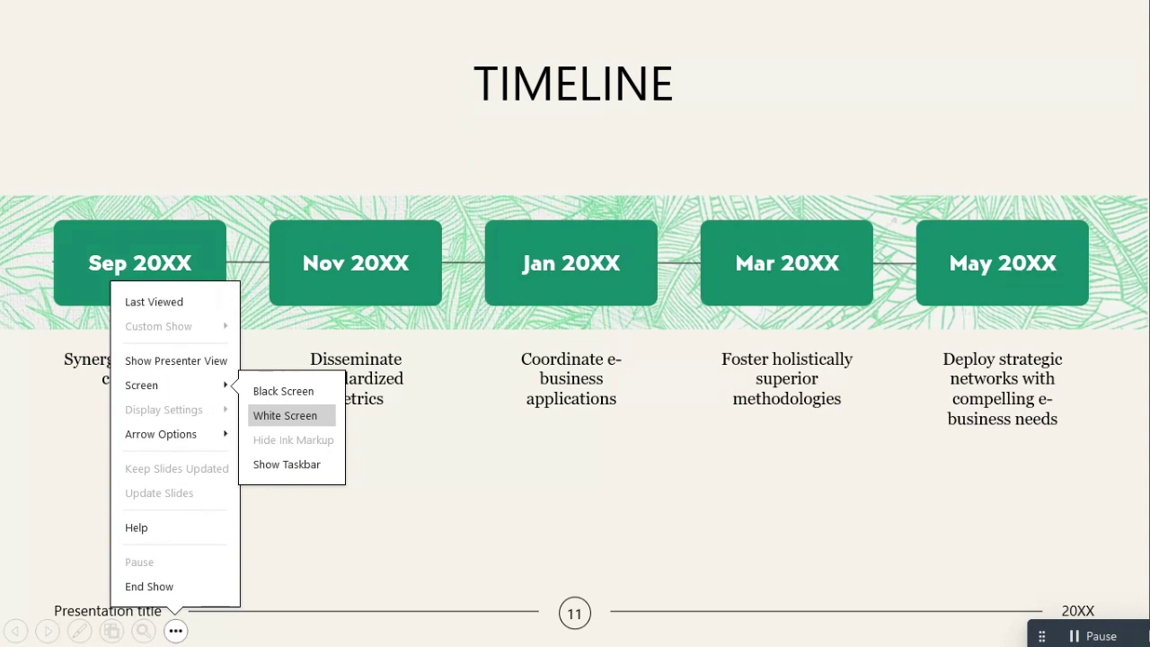
key("Up")
key("Down")
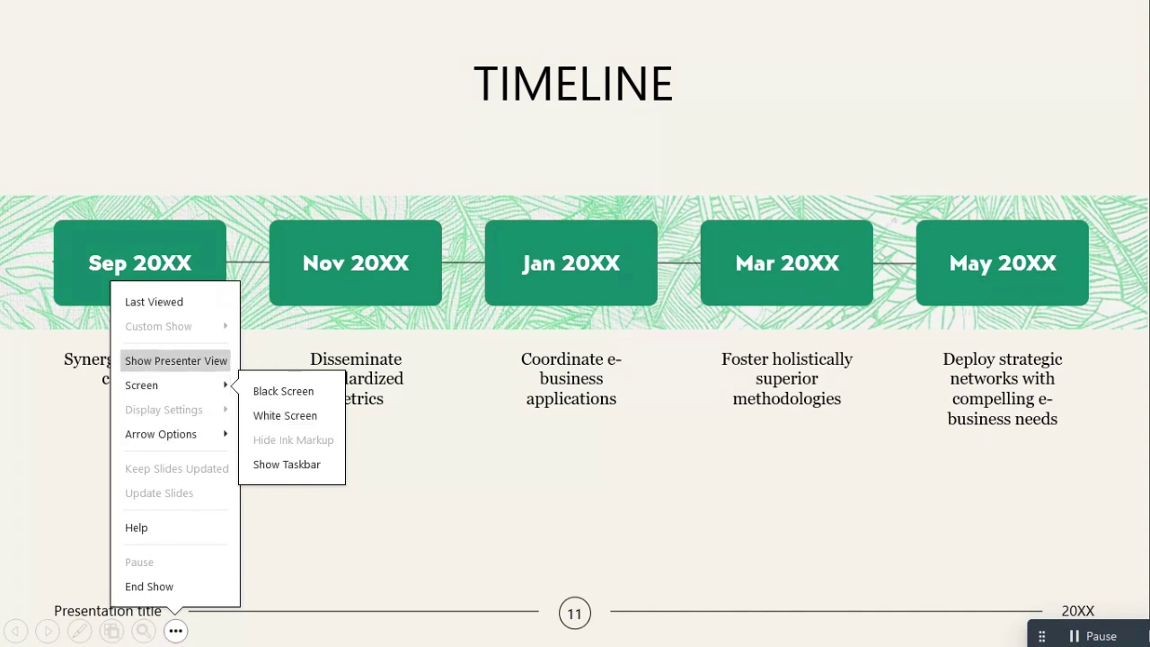
Step: Switch the show to Presenter View on Timeline, with Areas of Focus next
left_click(176, 360)
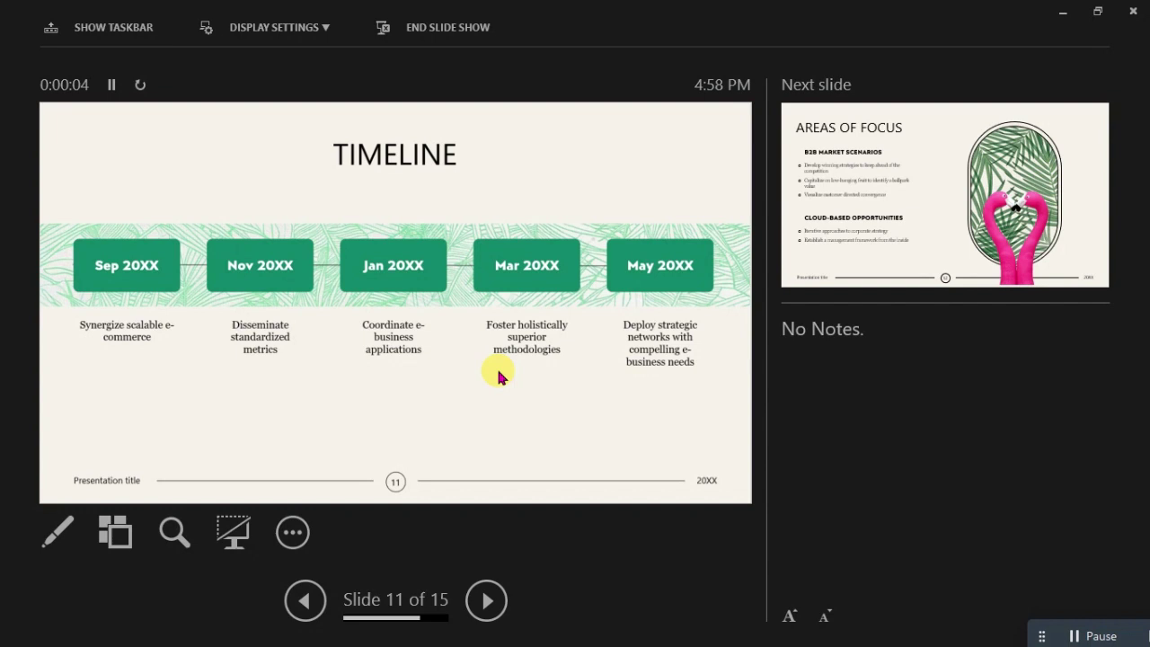
left_click(853, 321)
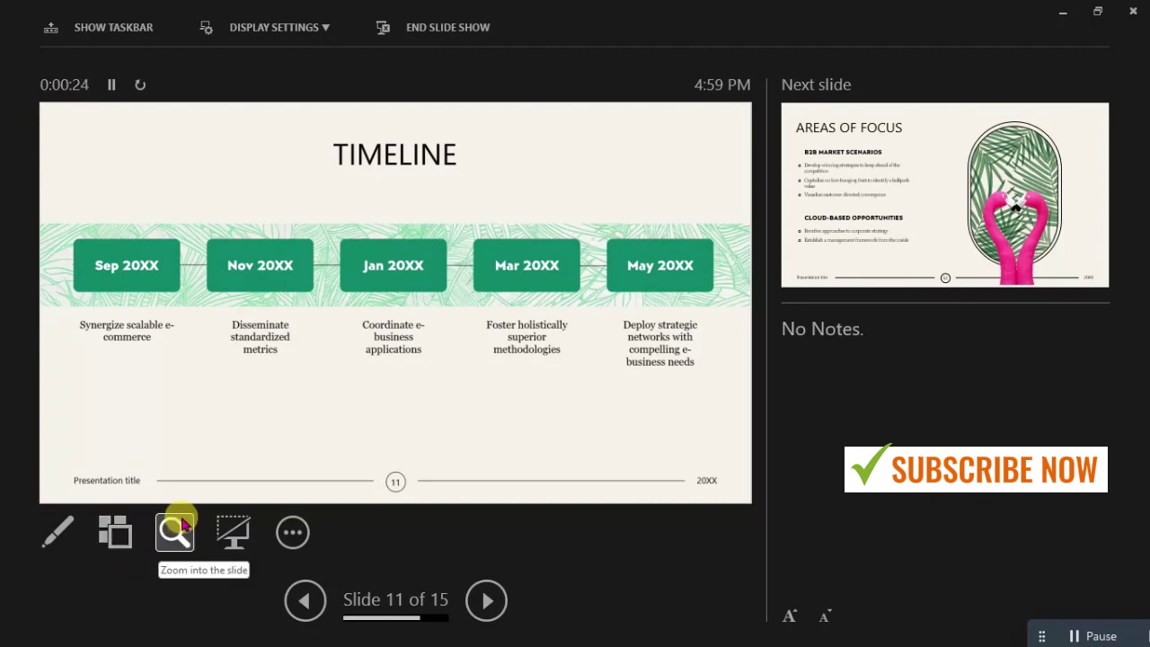
Step: Dismiss the options menu and advance Presenter View to slide 12, Areas of Focus
left_click(299, 532)
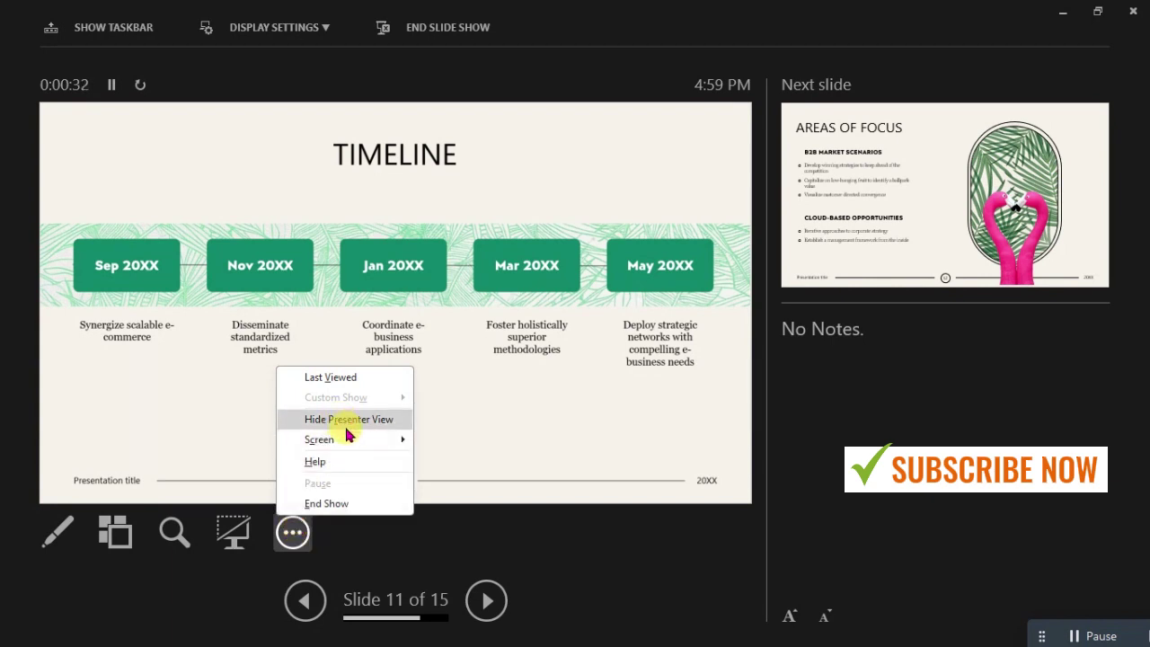
left_click(581, 413)
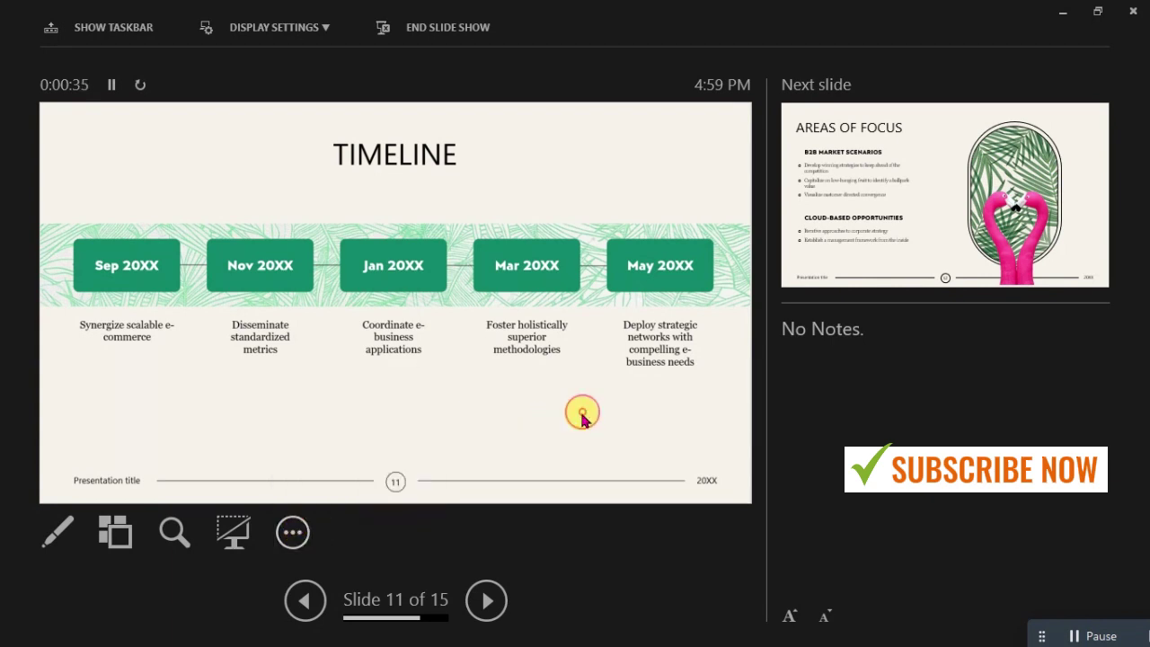
left_click(388, 359)
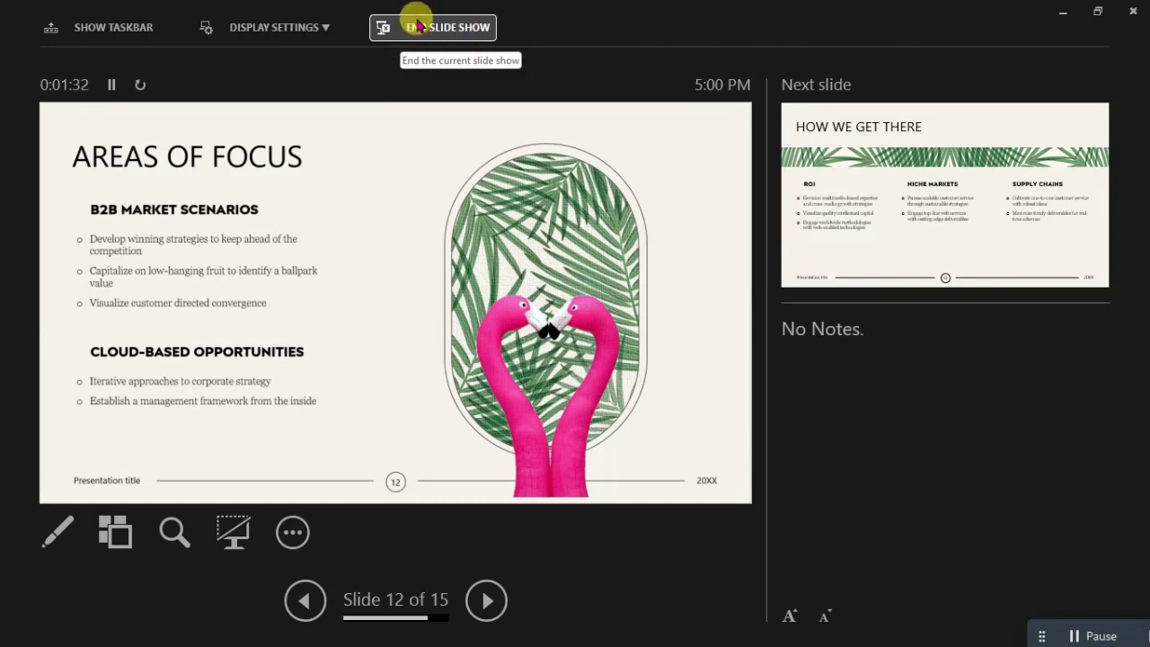
Step: End the show and open slide 10, Plan for Product Launch, in the editor
left_click(417, 26)
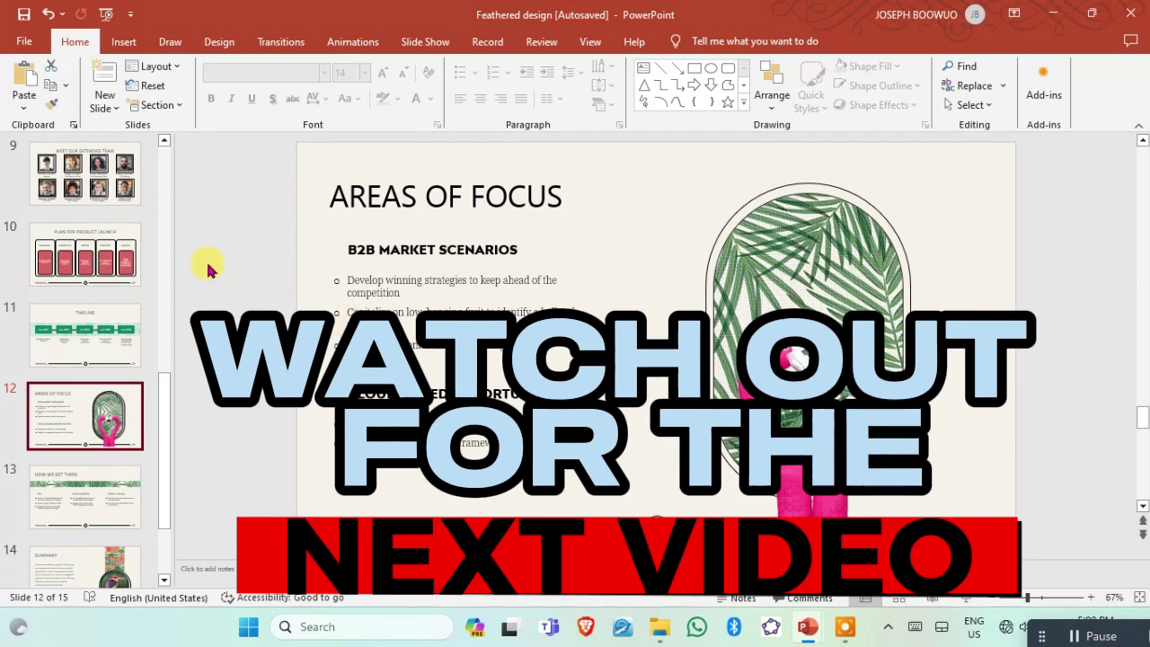
left_click(122, 193)
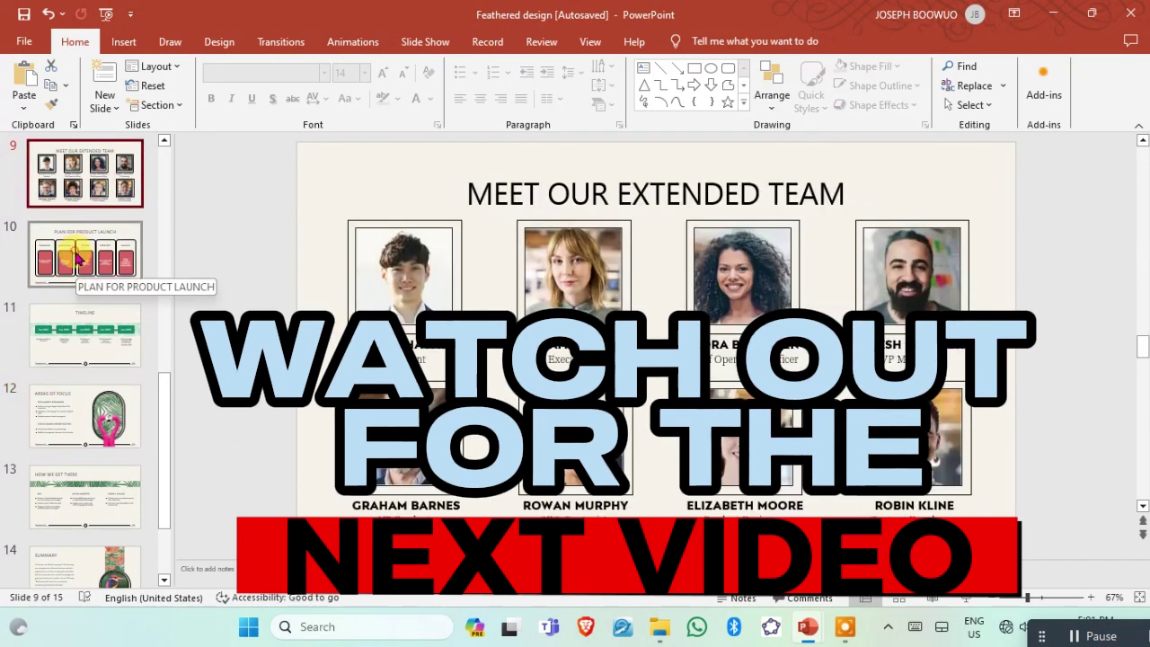
left_click(77, 254)
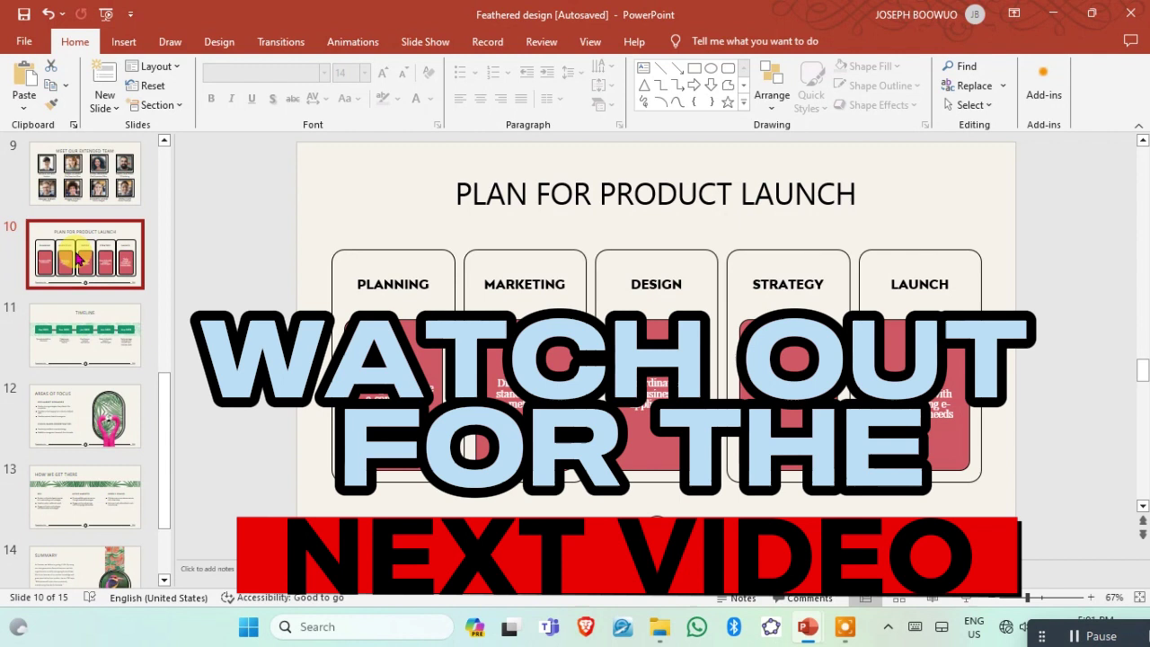
scroll(90, 368, "down", 1)
scroll(90, 369, "down", 2)
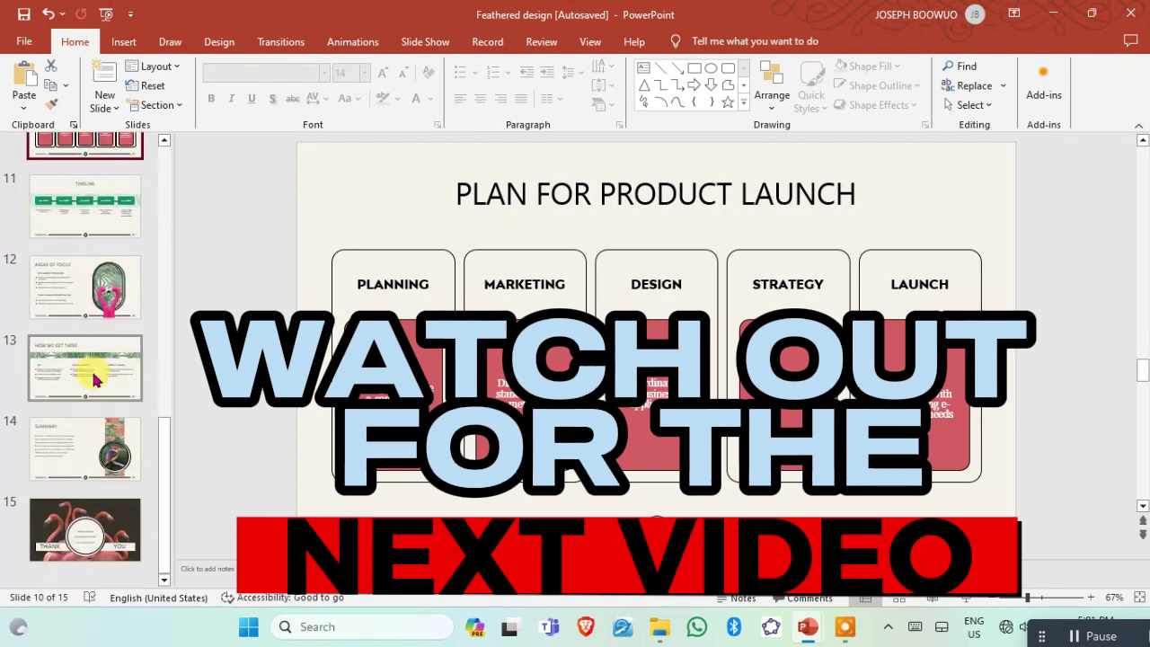